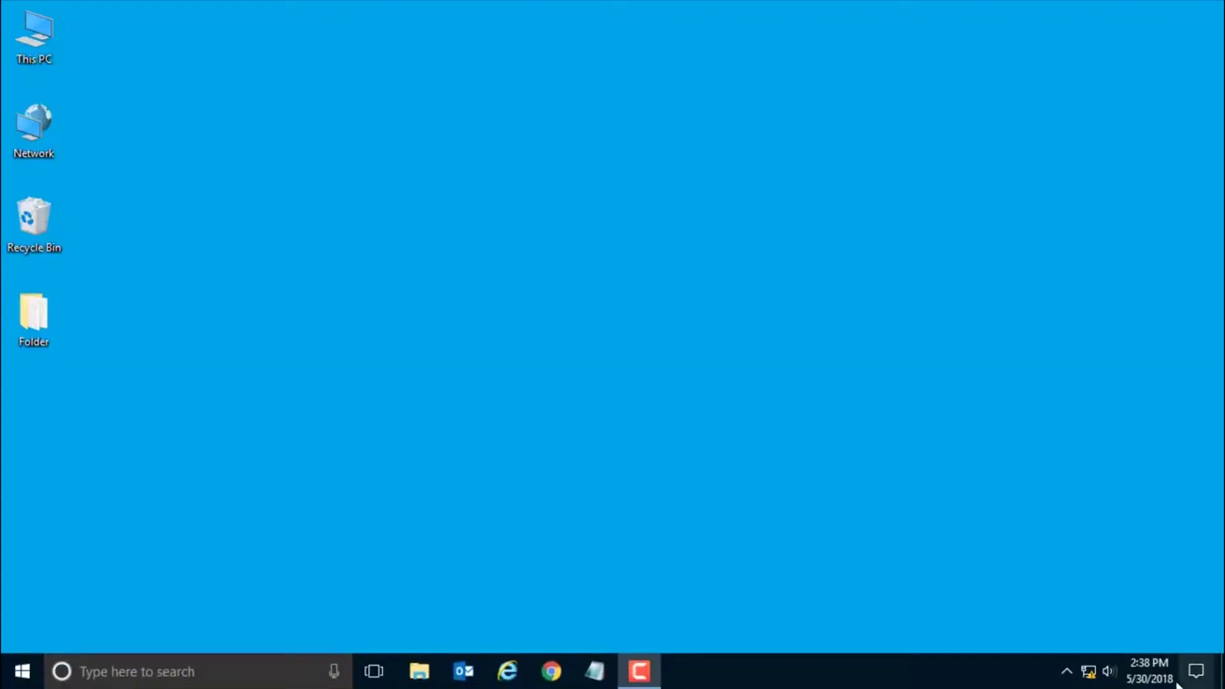
Open Network and Sharing Center from the taskbar network icon
mouse_move(1099, 670)
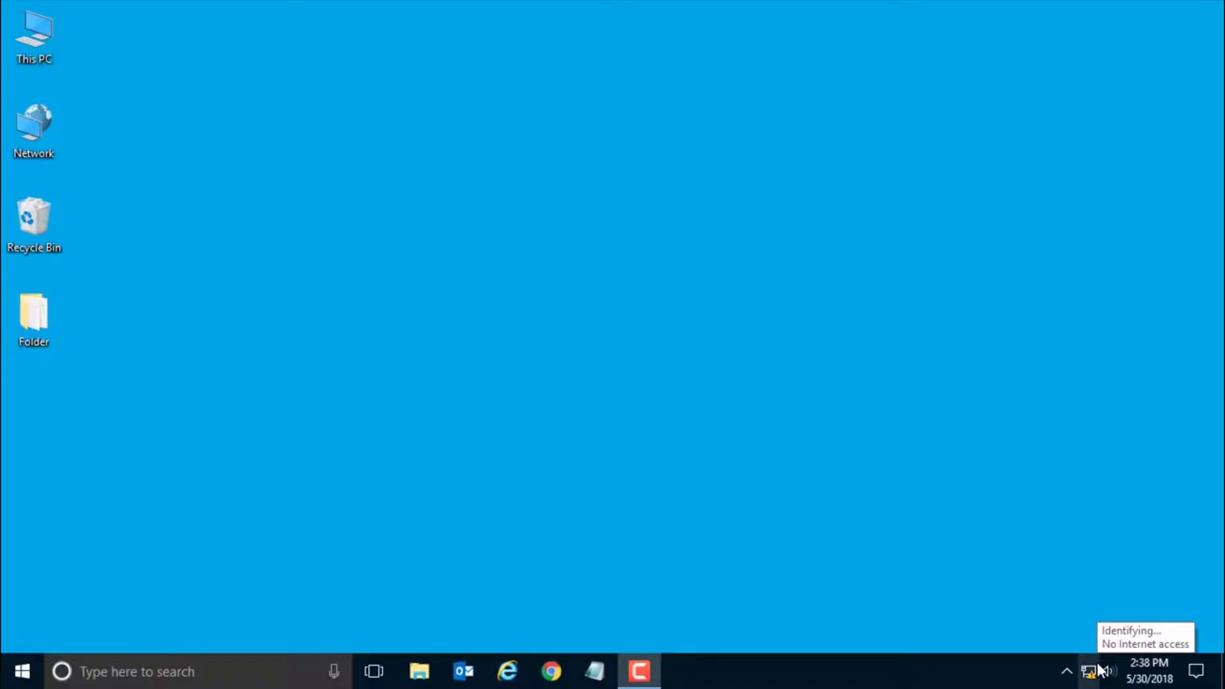
click(1068, 670)
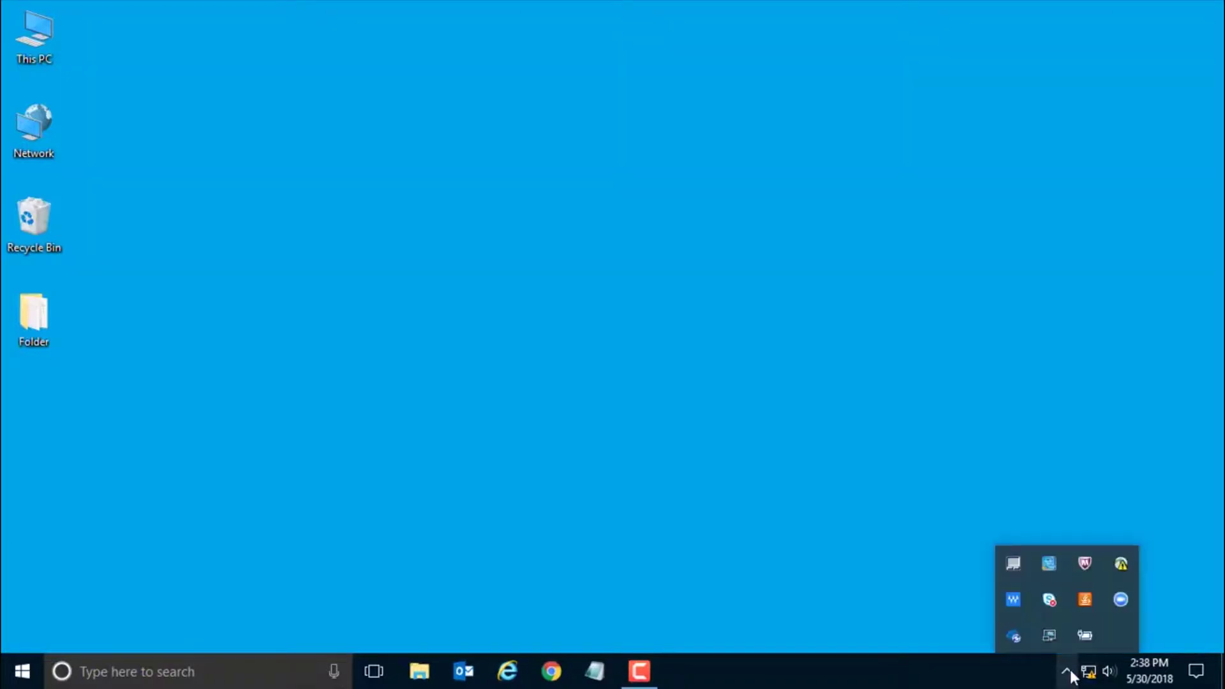
click(1068, 671)
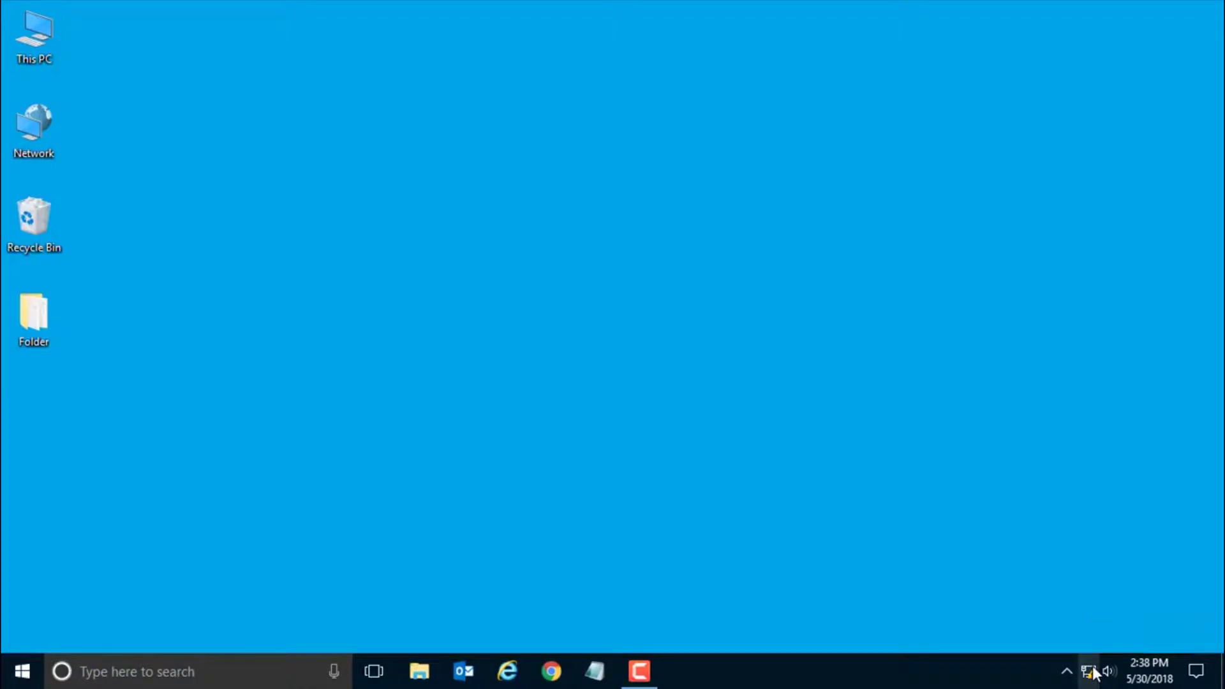
right_click(1092, 672)
click(1097, 652)
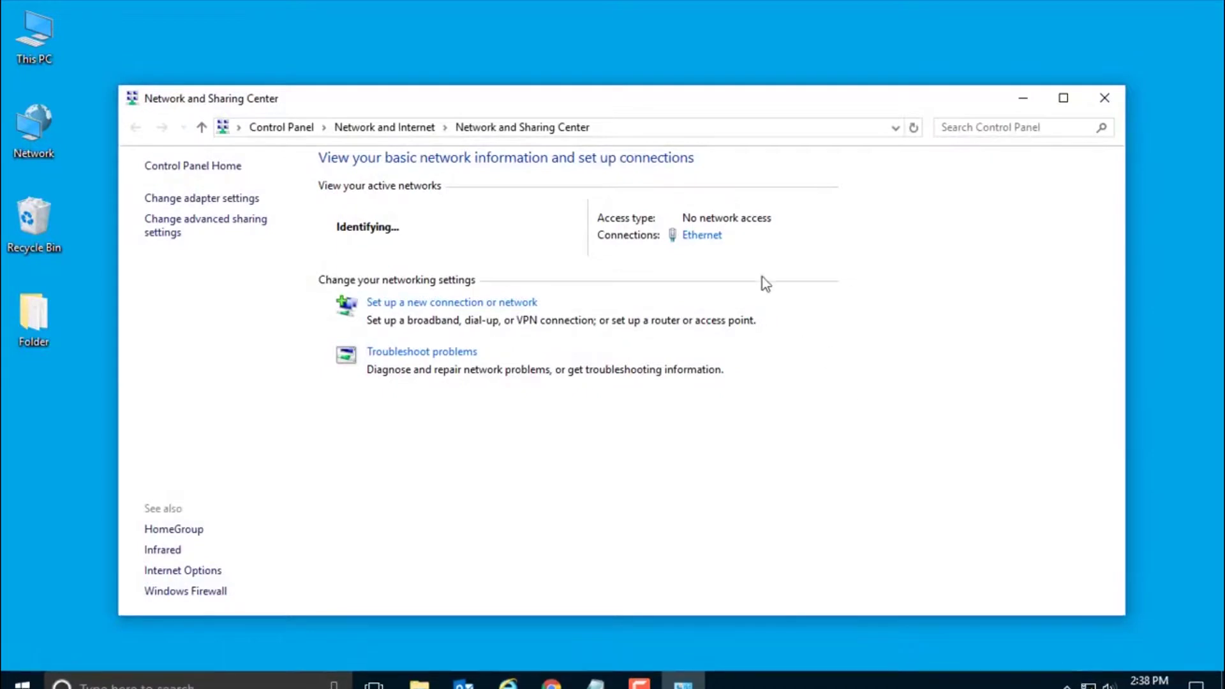
Open the Ethernet adapter's Internet Protocol Version 4 (TCP/IPv4) properties
click(702, 235)
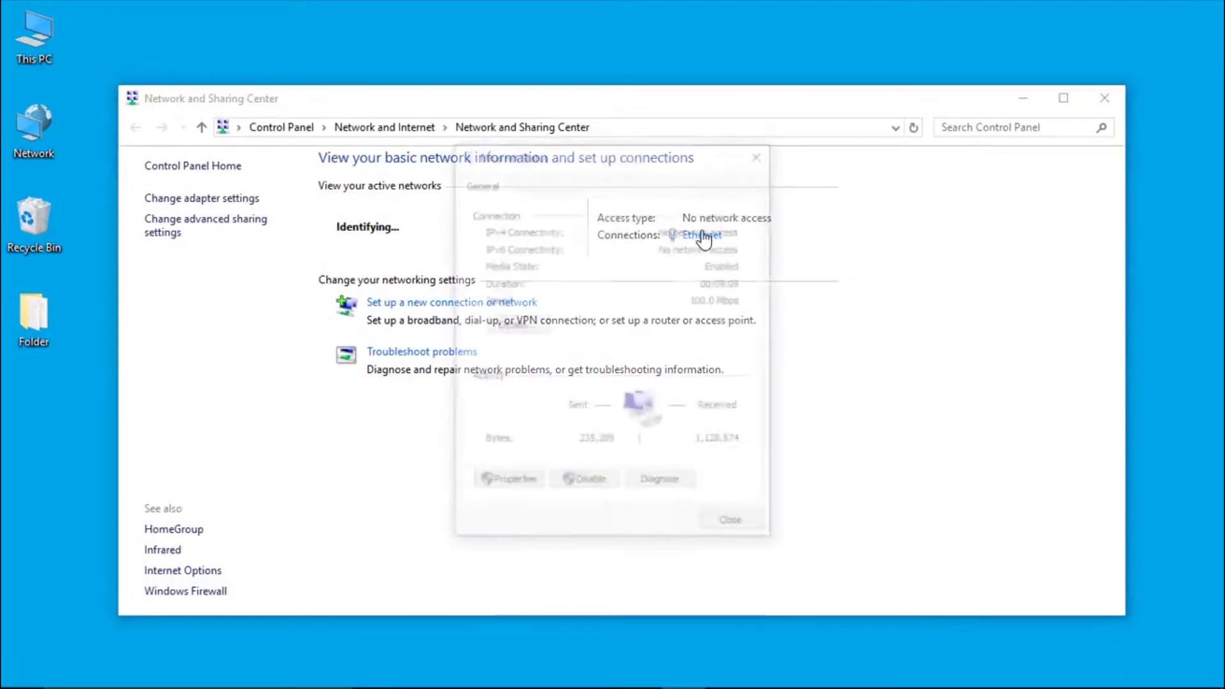
click(517, 484)
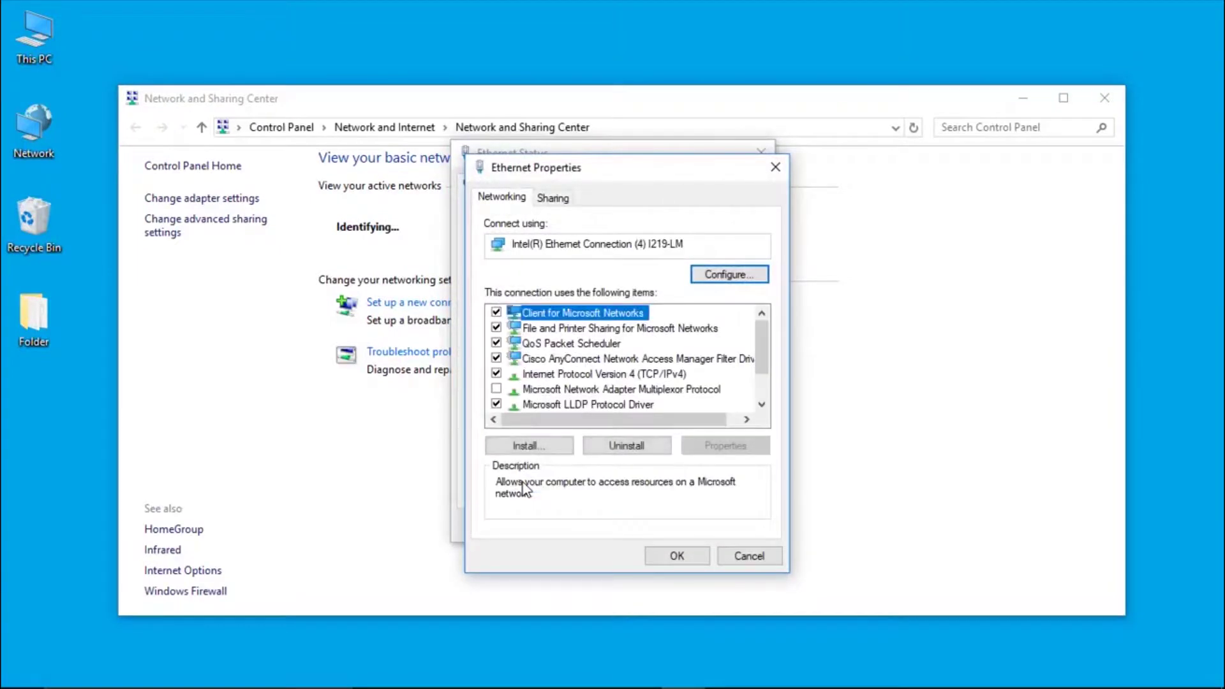
click(552, 377)
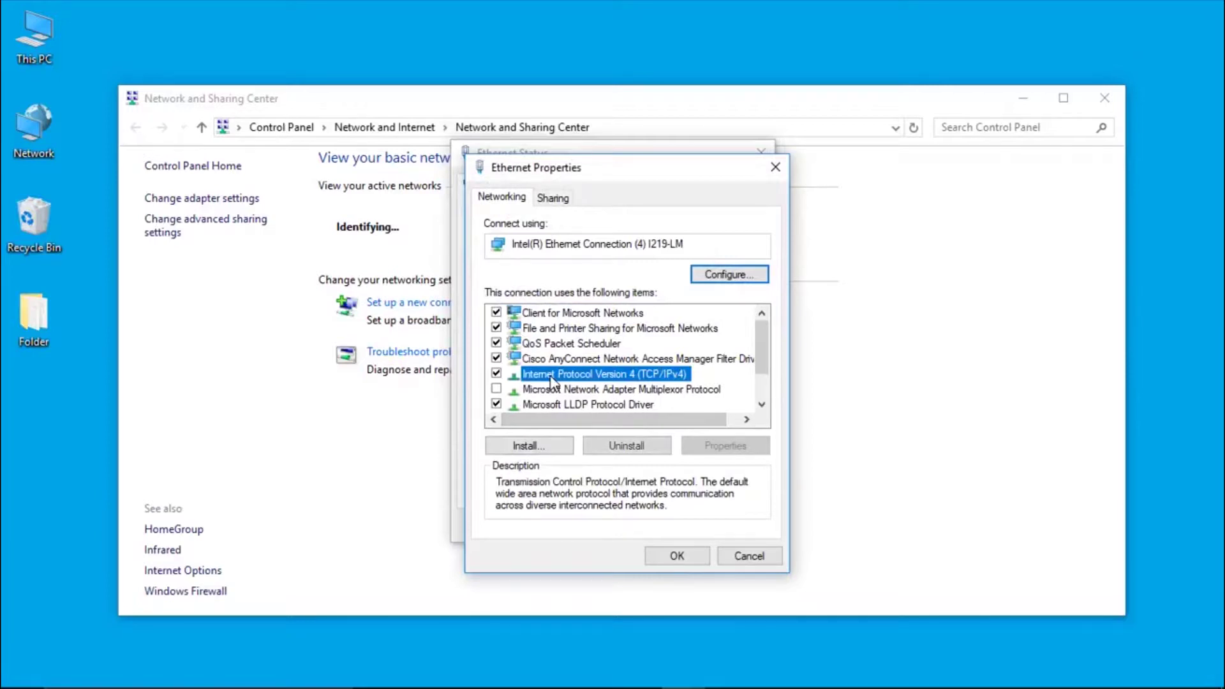
double_click(551, 378)
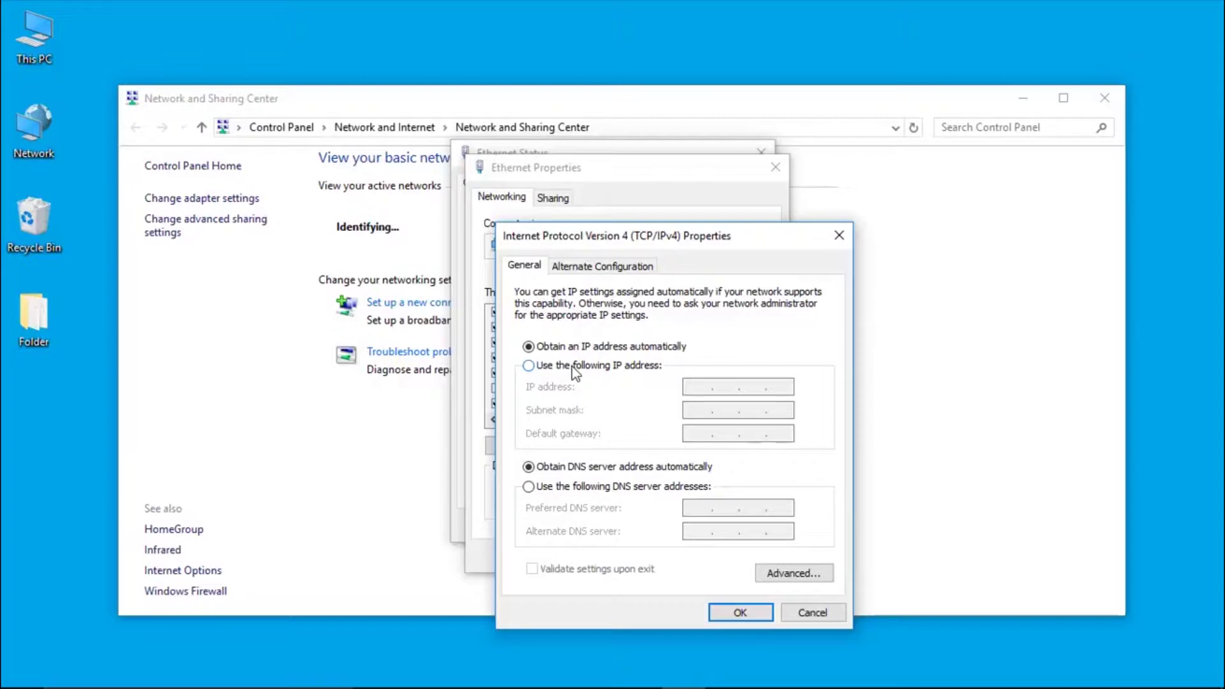
Switch to a manual IP address of 10.15.60.75 with subnet mask 255.255.255.0, and confirm
click(571, 367)
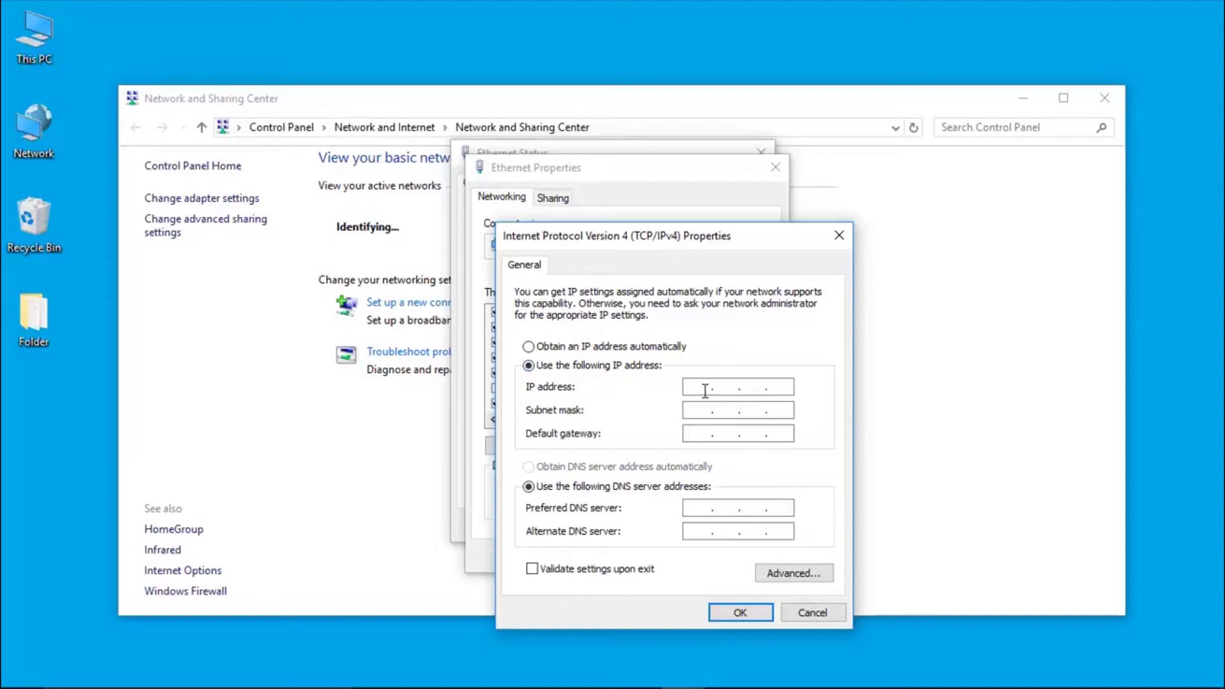
text(10 . )
text(01)
key(BackSpace)
key(BackSpace)
key(BackSpace)
key(BackSpace)
text(10 . 15 . 6)
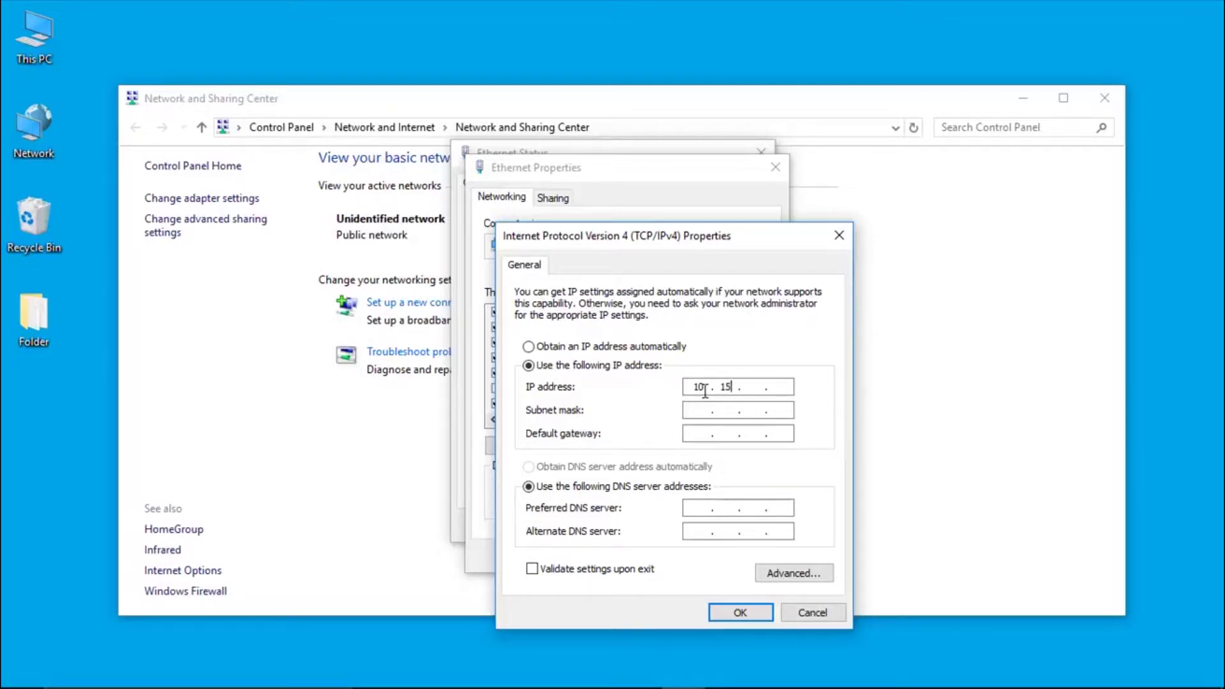
text(0 . 75)
key(Tab)
text(255 . 255 . 255 . 0)
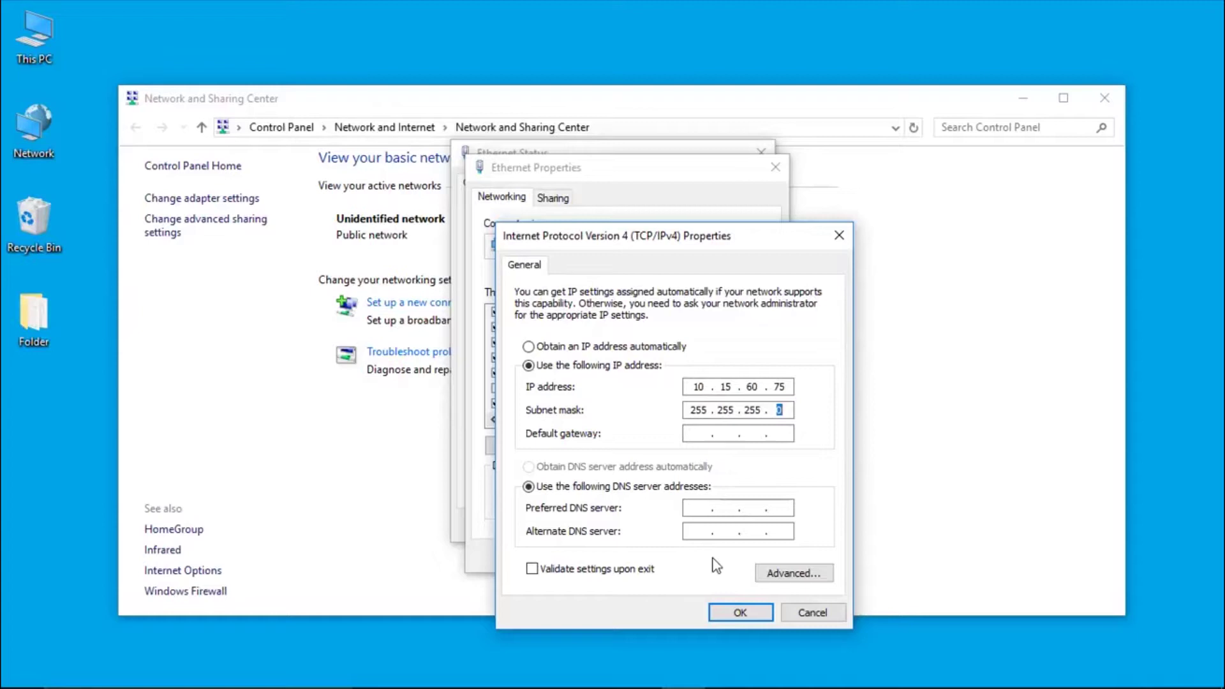
click(732, 613)
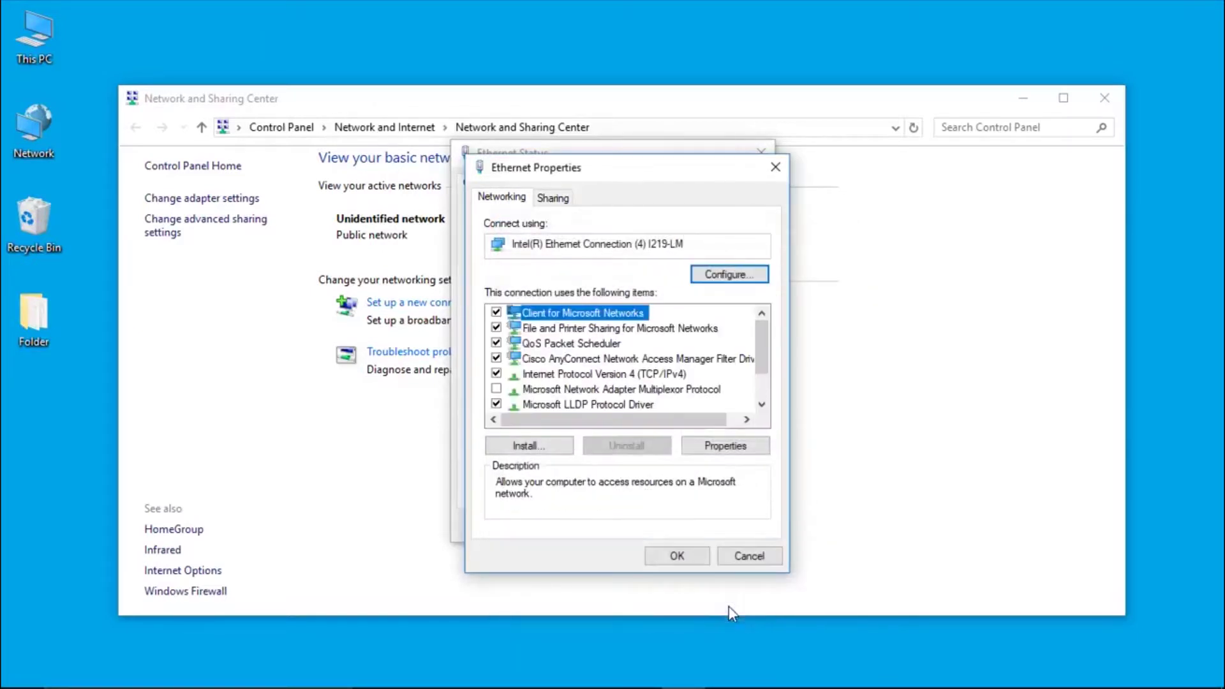
Confirm Ethernet Properties, then close the Ethernet Status and Network and Sharing Center windows
click(688, 554)
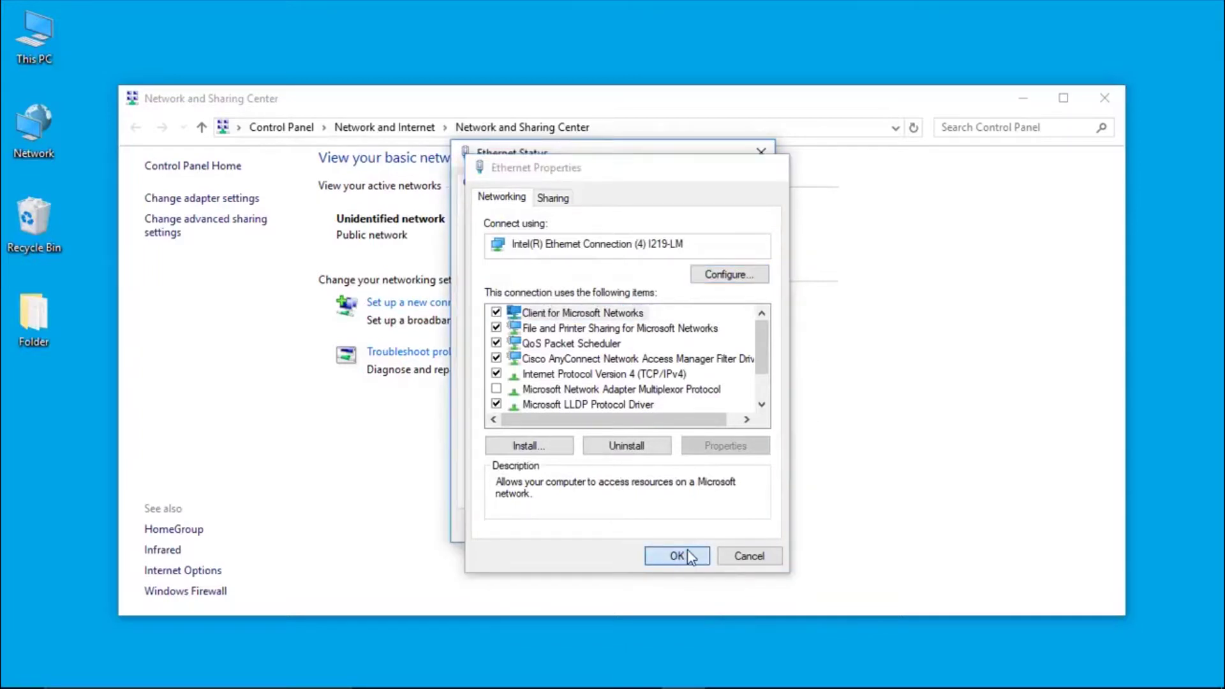
click(727, 525)
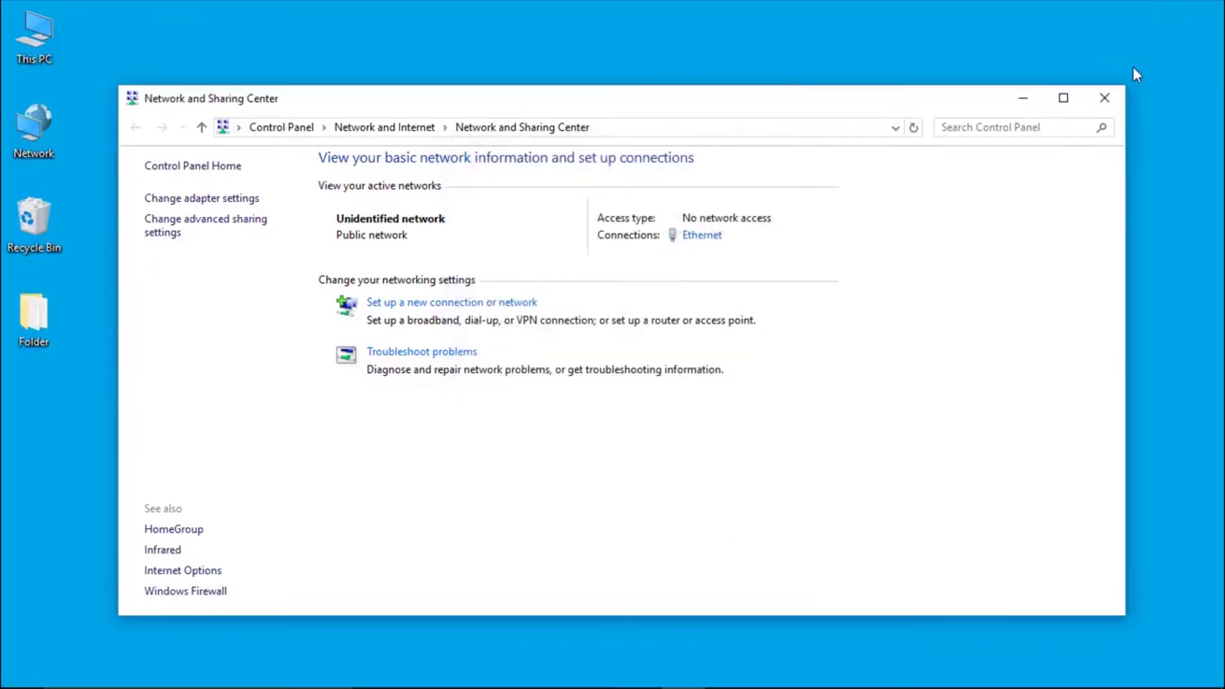
click(1110, 97)
mouse_move(546, 682)
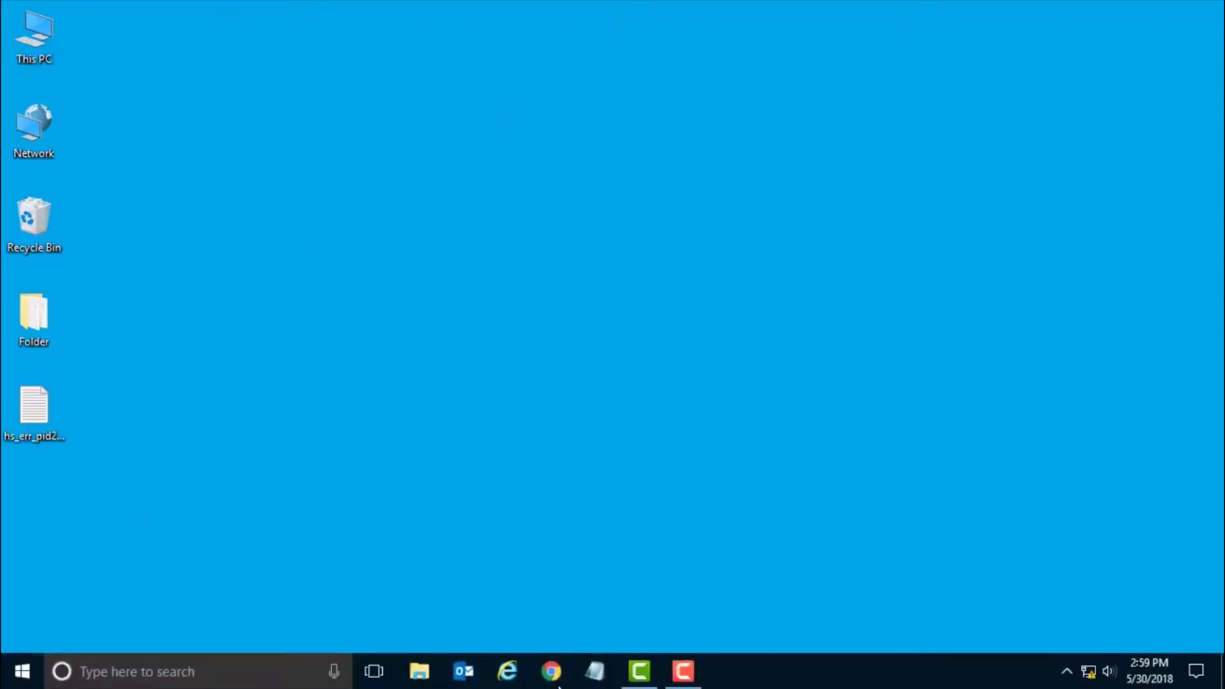
Browse to 10.15.60.2/login in Internet Explorer
click(514, 677)
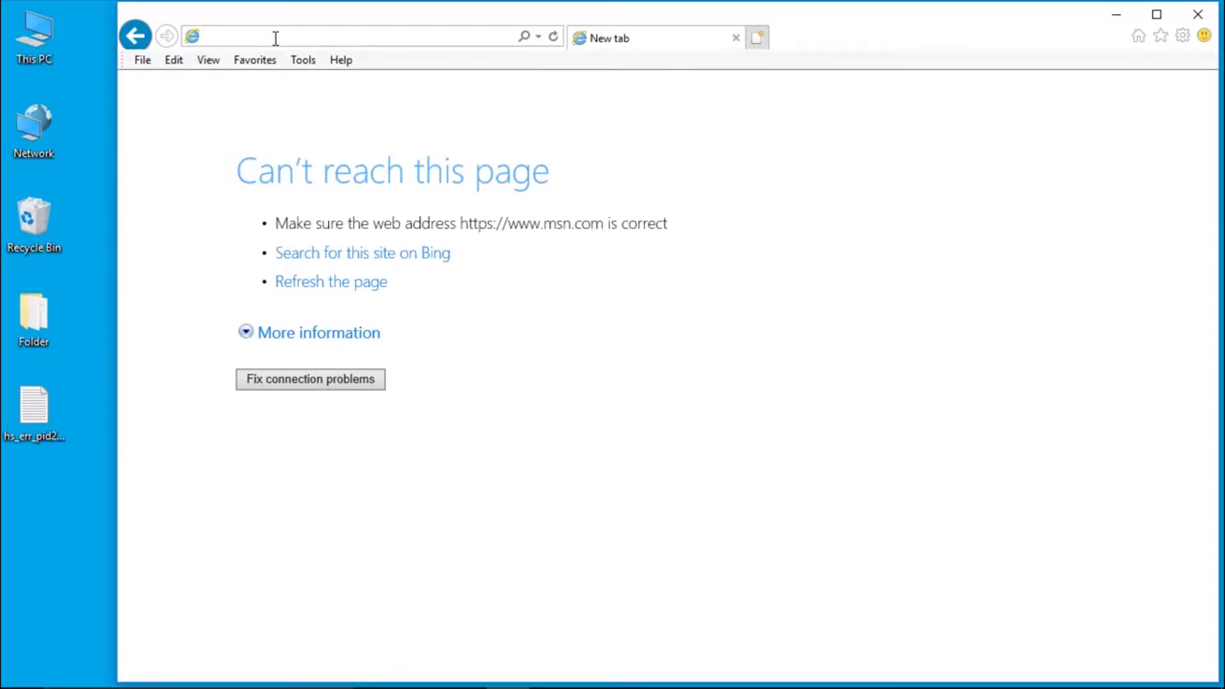
text(10.15.)
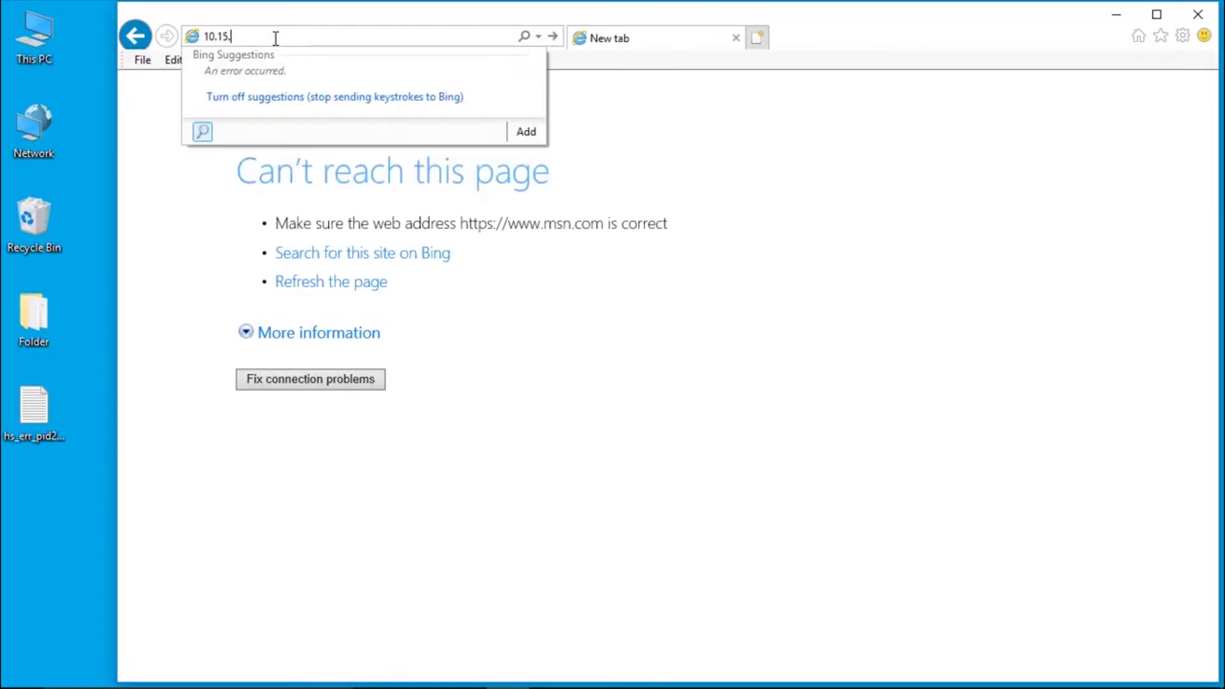
text(60.2/login)
key(Return)
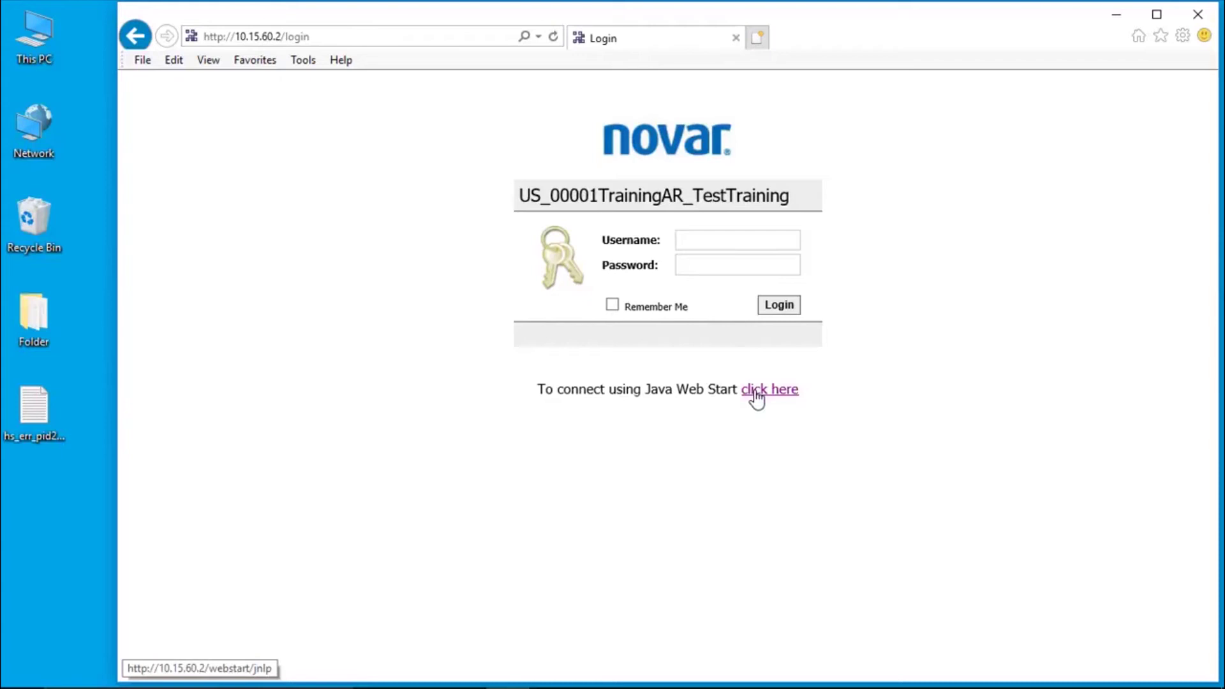
Launch the station's JNLP file via Java Web Start, allow it, and accept the wbapplet.jar risk
click(754, 393)
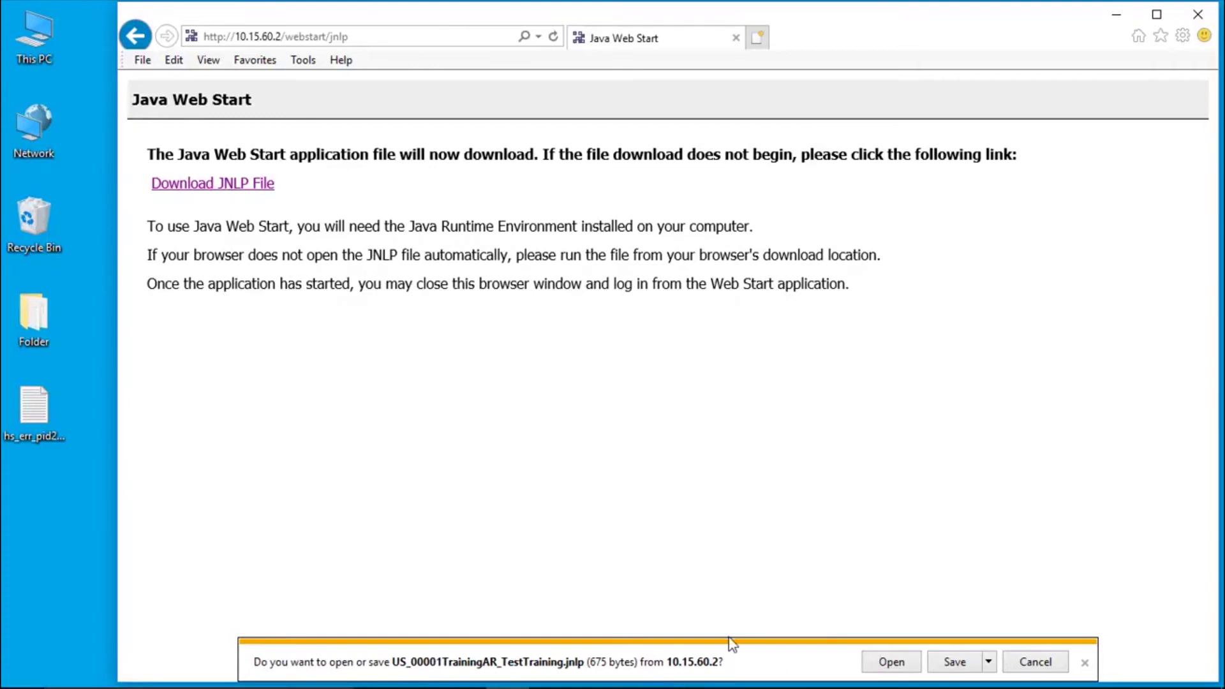
click(890, 666)
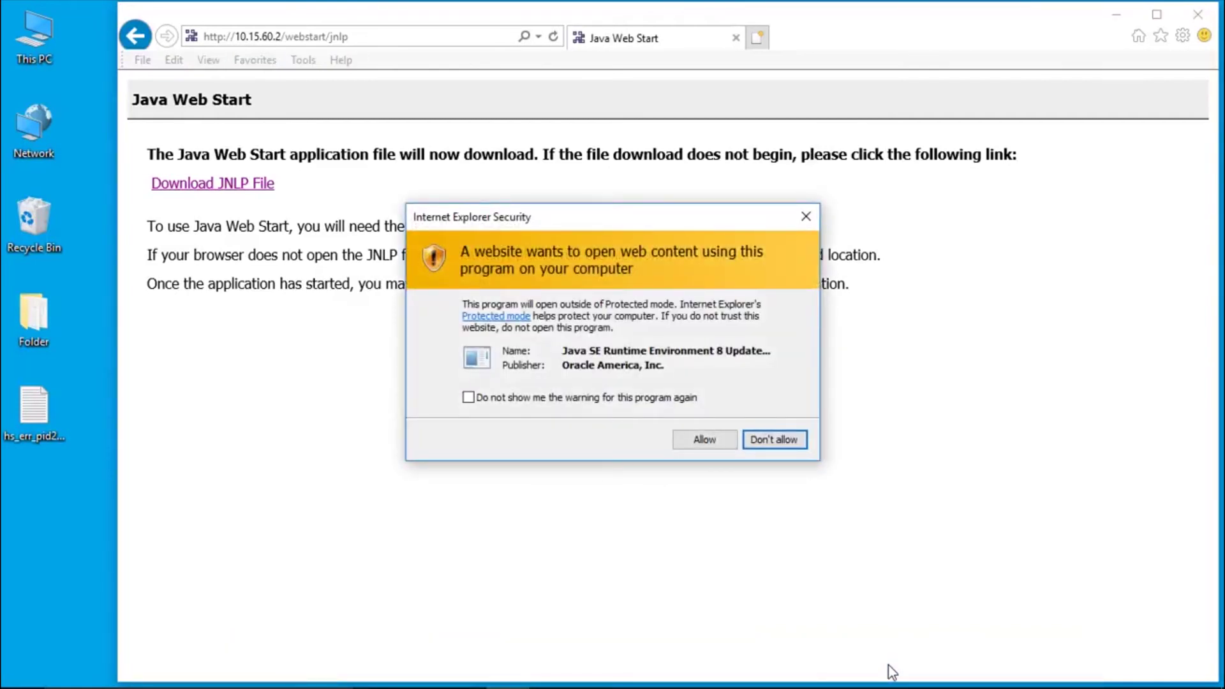
click(704, 440)
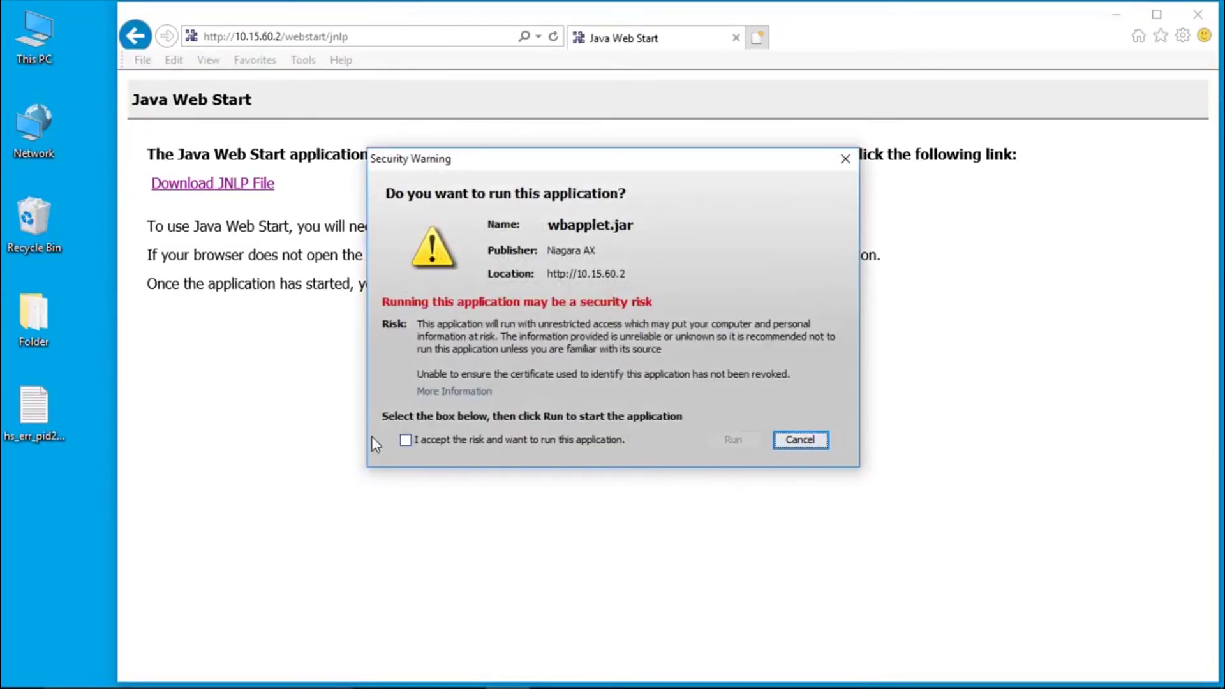
click(405, 440)
click(405, 440)
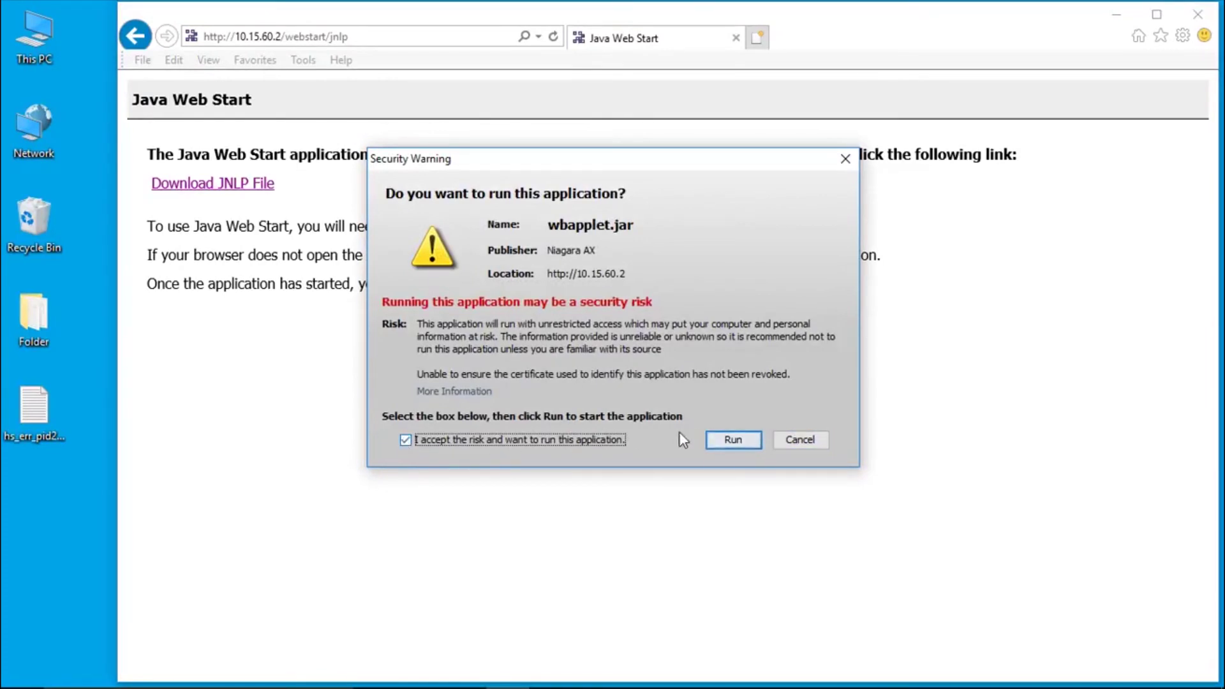
Run the Niagara application and sign in with the station user name and password
click(736, 439)
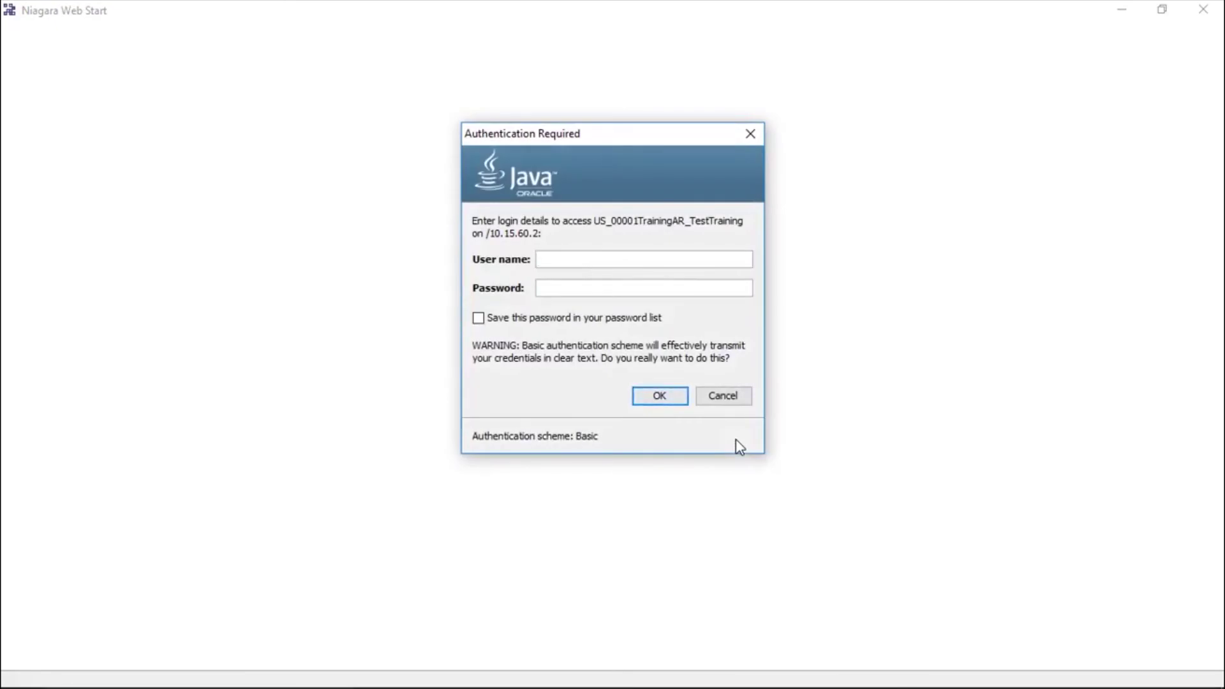
text(training1)
key(Tab)
text(••••••••••)
key(Return)
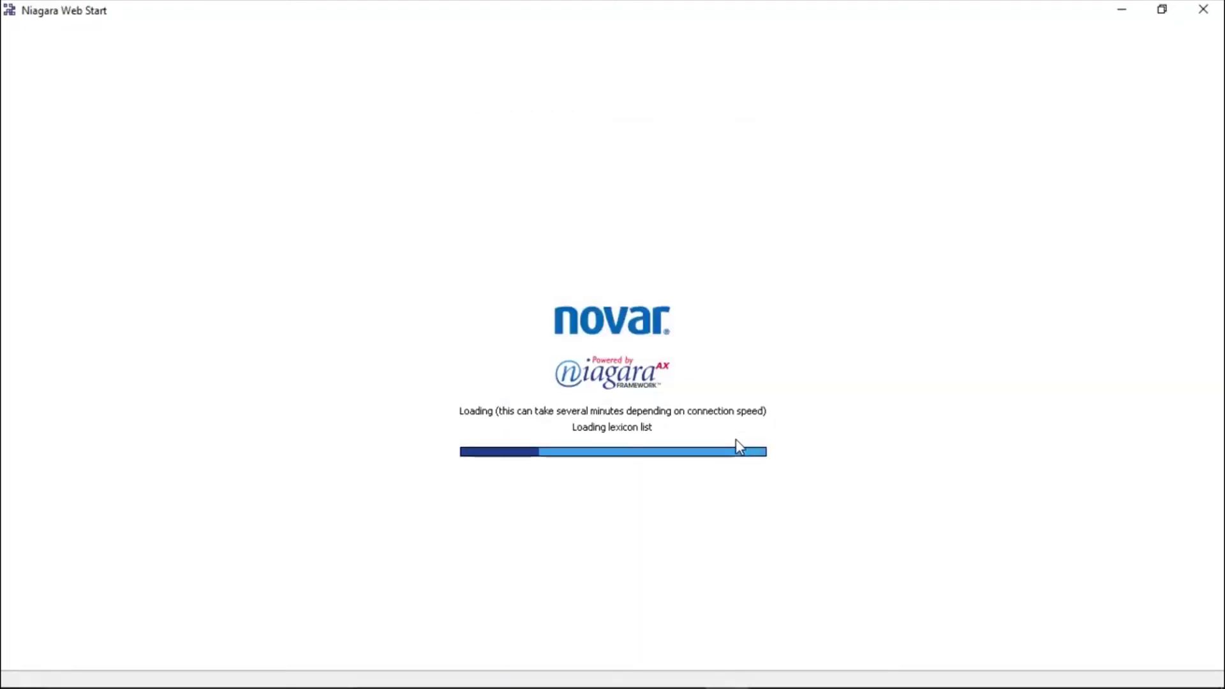